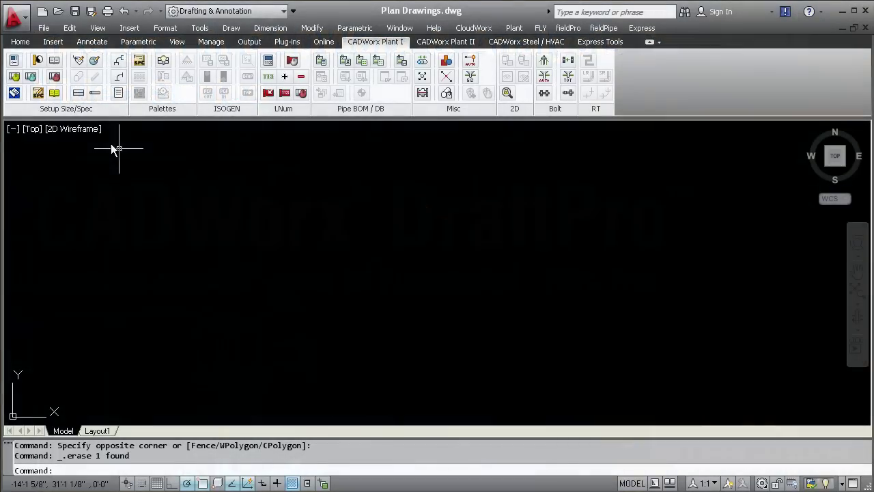
# Step: Choose the predefined 17x22 (ANSI-C) border in the Plant Setup border options
pyautogui.click(14, 62)
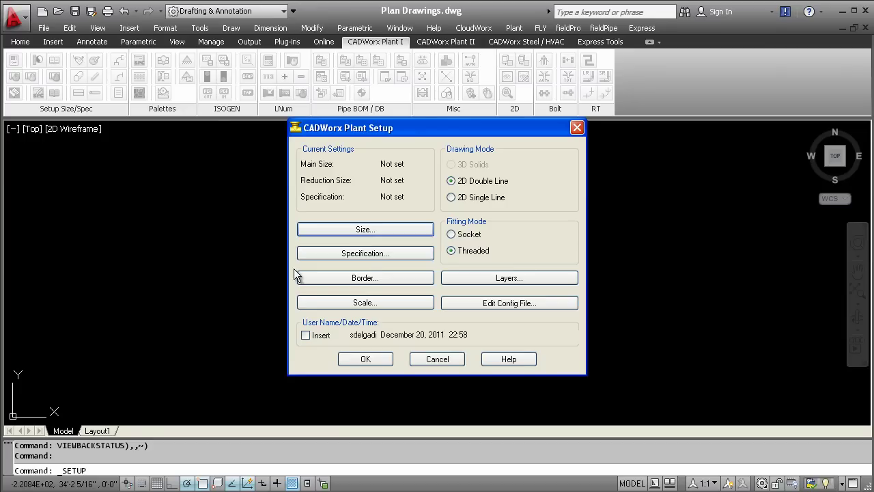
pyautogui.click(301, 277)
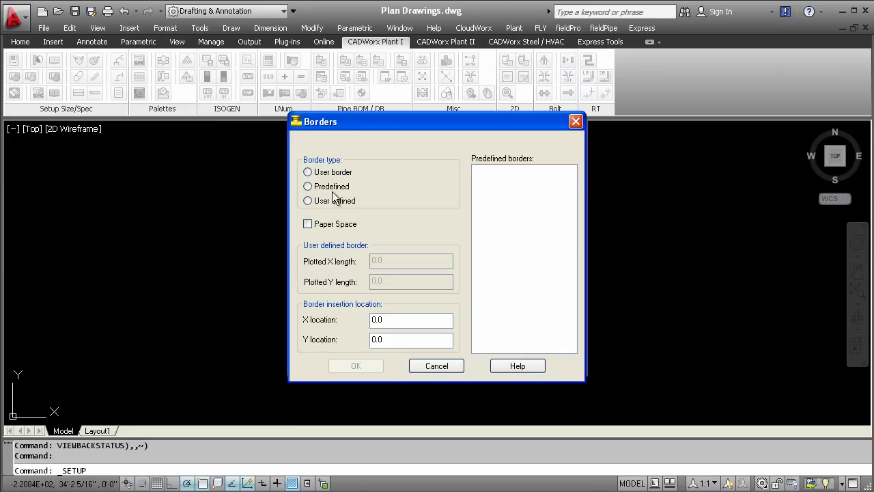
pyautogui.click(334, 189)
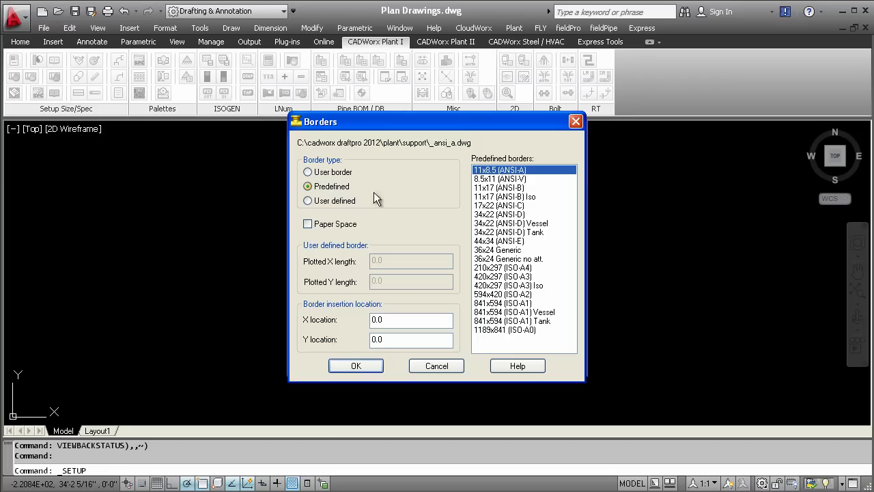
pyautogui.click(489, 206)
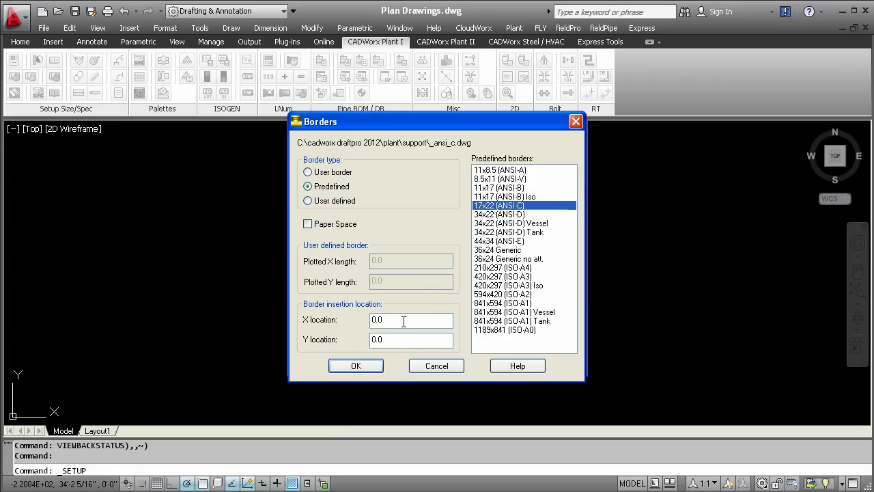
pyautogui.click(357, 366)
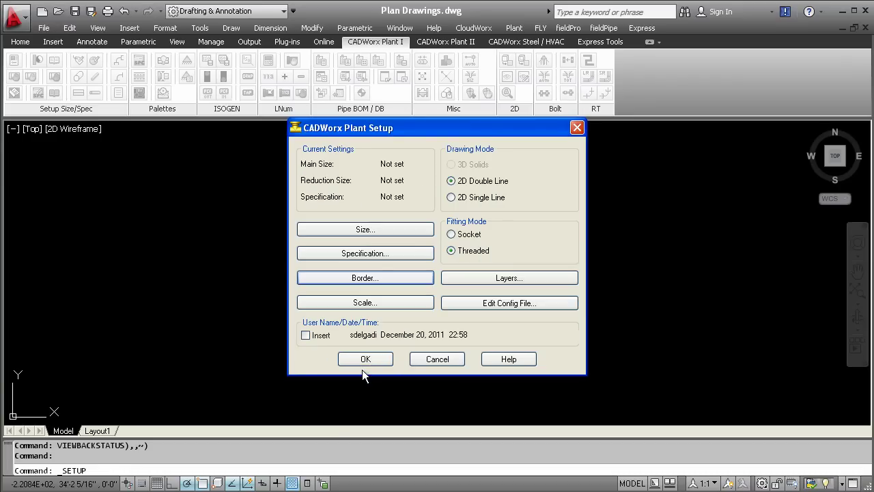
# Step: Set the drawing scale to 1/2"=1'-0" and insert the ANSI-C border with title block
pyautogui.click(374, 304)
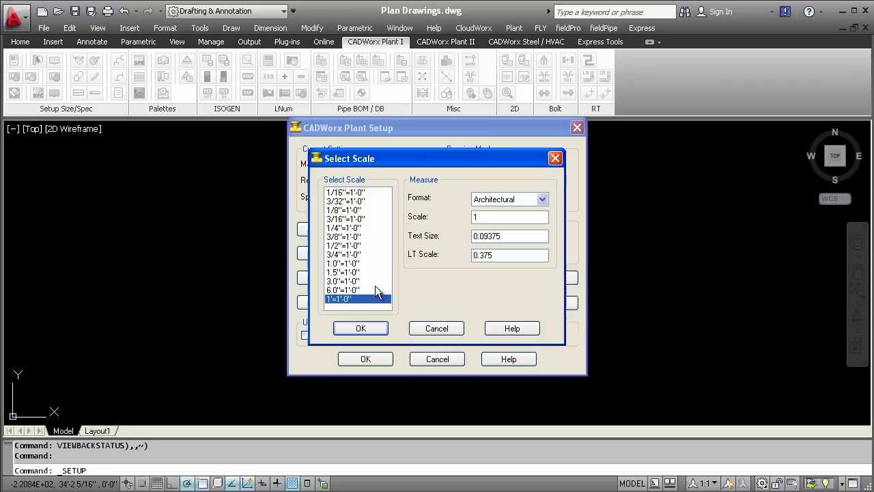
pyautogui.click(362, 246)
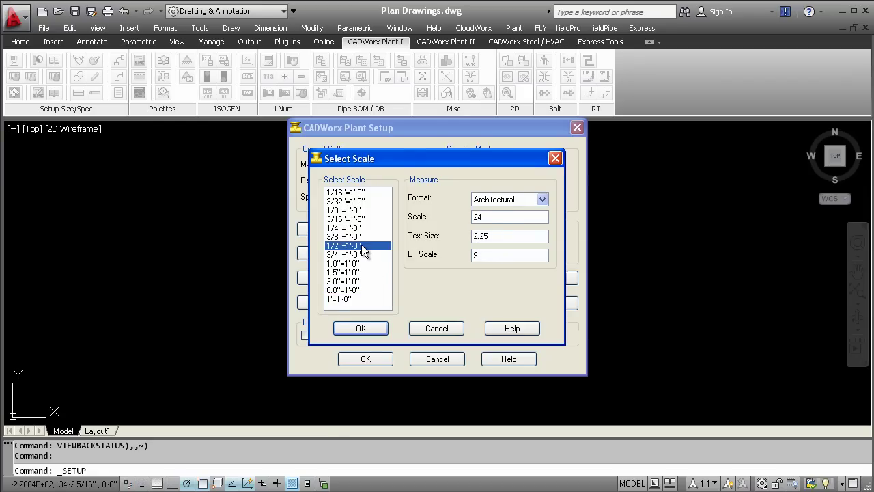
pyautogui.click(360, 327)
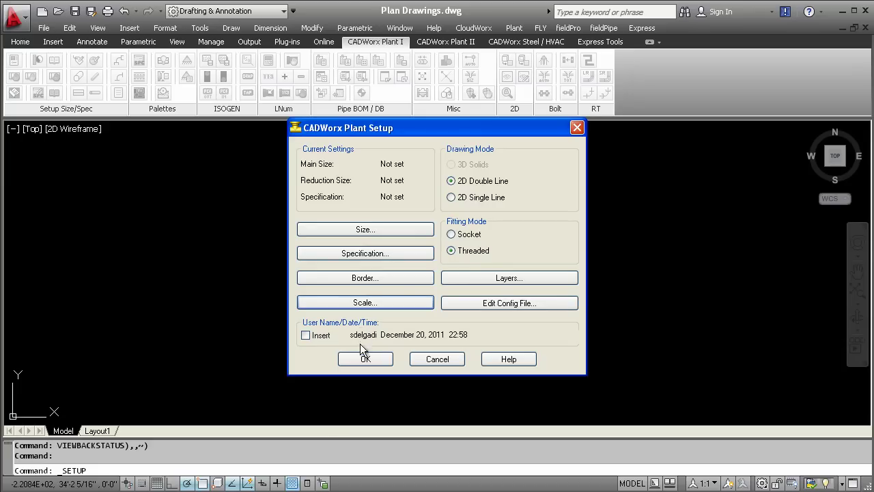
pyautogui.click(363, 358)
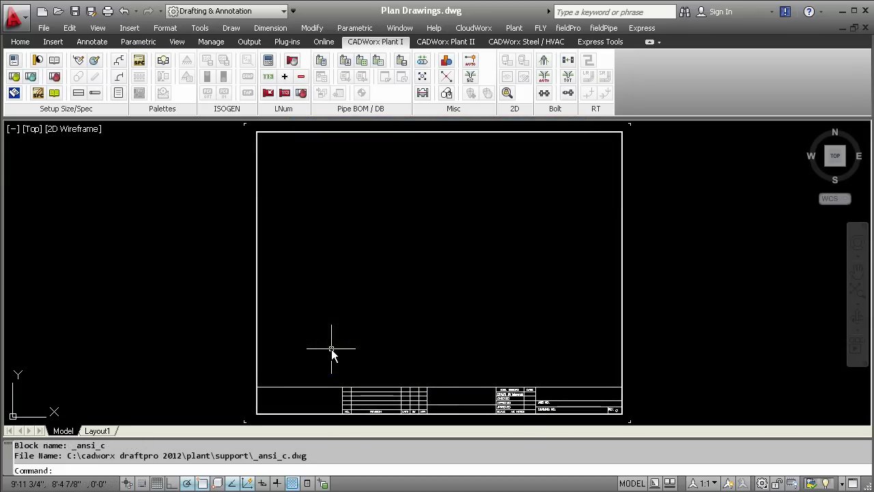
# Step: Open Spec View with the 150 specification, 4" main size and 3" reduction size
pyautogui.click(145, 66)
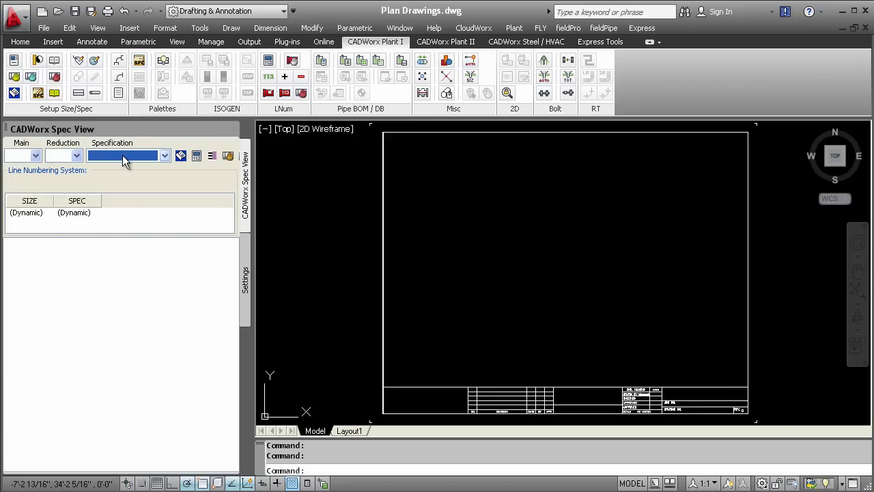
pyautogui.click(122, 155)
pyautogui.click(120, 166)
pyautogui.click(35, 156)
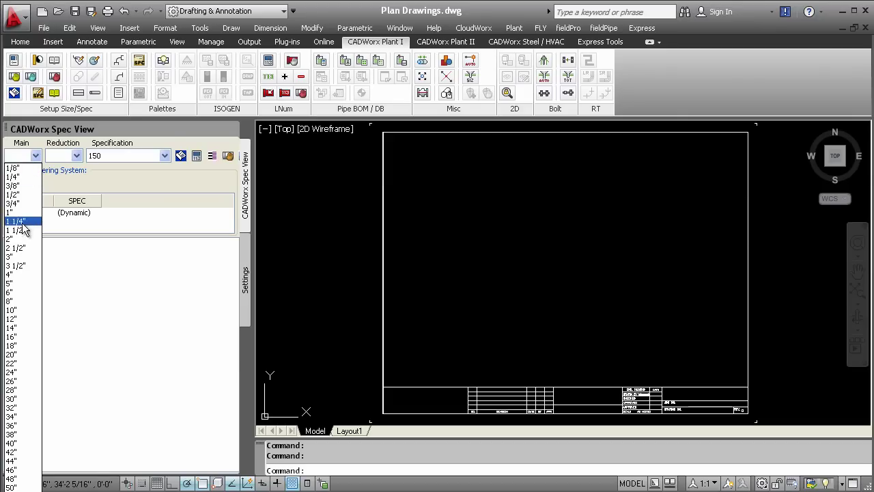
pyautogui.click(13, 274)
pyautogui.click(72, 156)
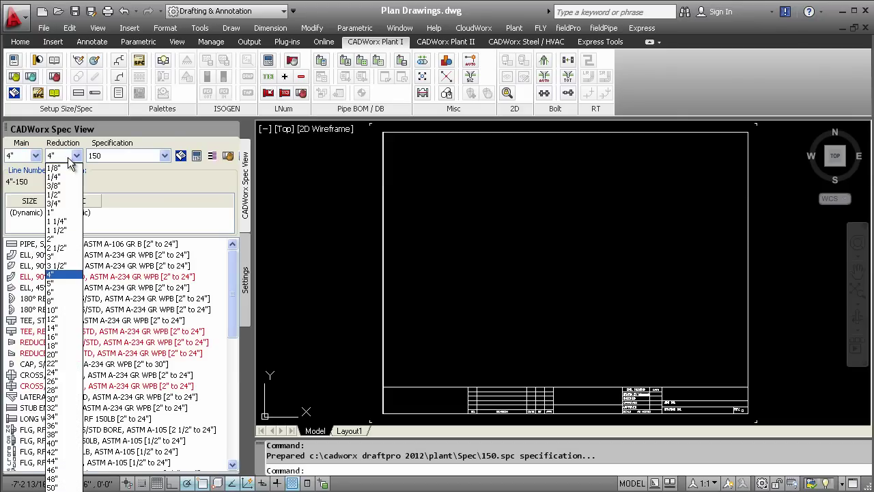
pyautogui.click(62, 256)
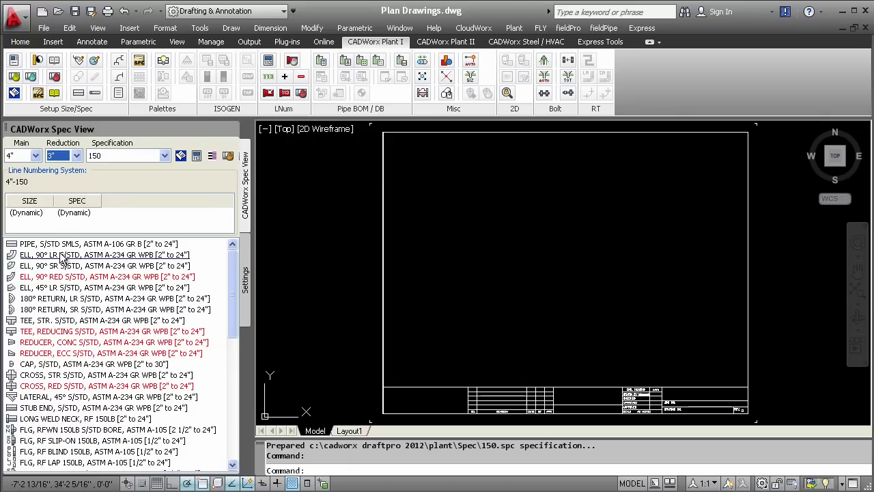
# Step: Accept the 4"-SERVICE-COUNT-150 line number format and add preset values P1 (SERVICE) and 1000 (COUNT)
pyautogui.click(197, 157)
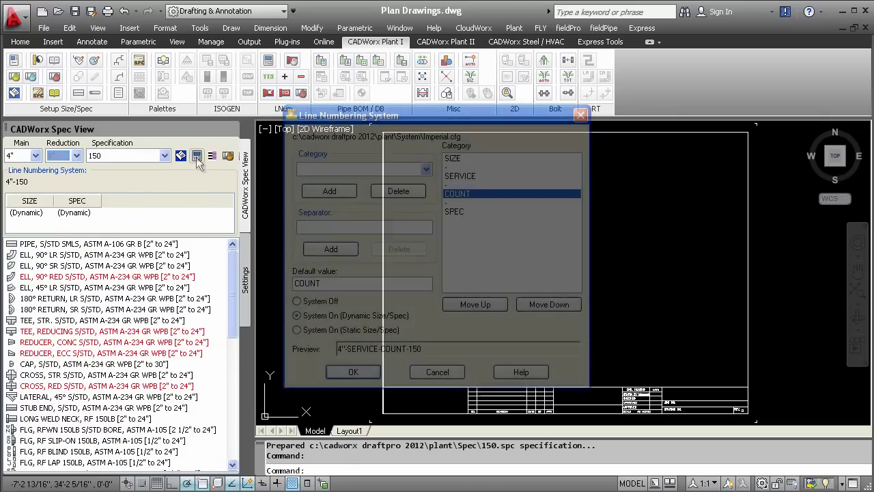
pyautogui.click(362, 380)
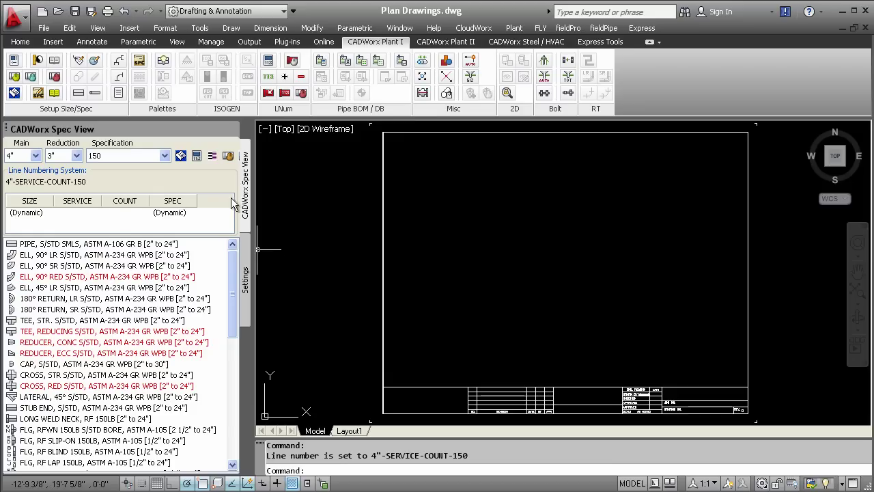
pyautogui.click(213, 157)
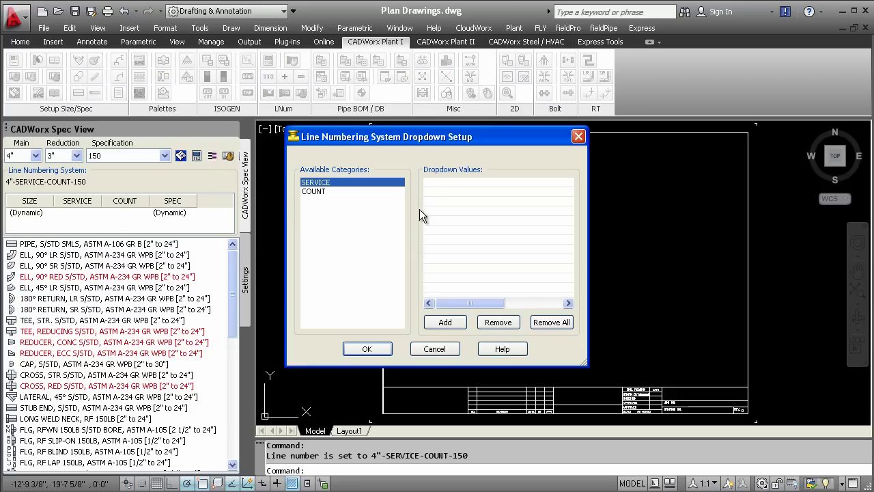
pyautogui.click(434, 182)
pyautogui.write('1')
pyautogui.press('Return')
pyautogui.press('Return')
pyautogui.click(348, 192)
pyautogui.write('1000')
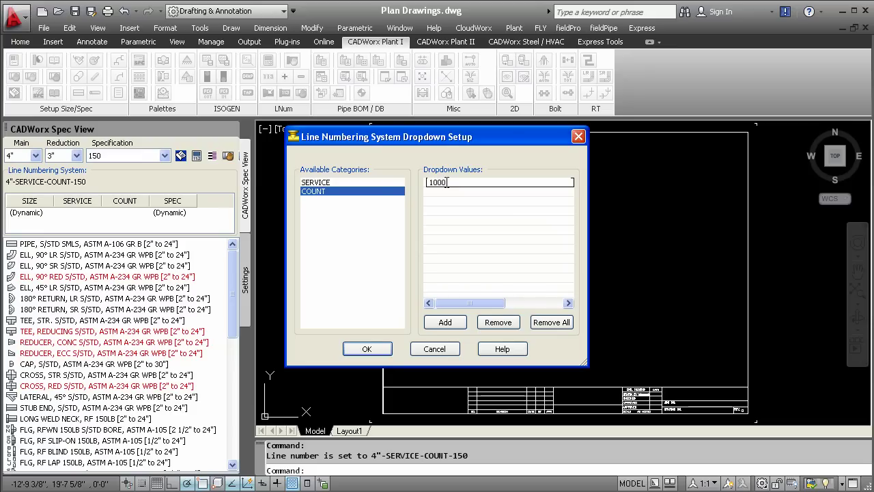
pyautogui.press('Return')
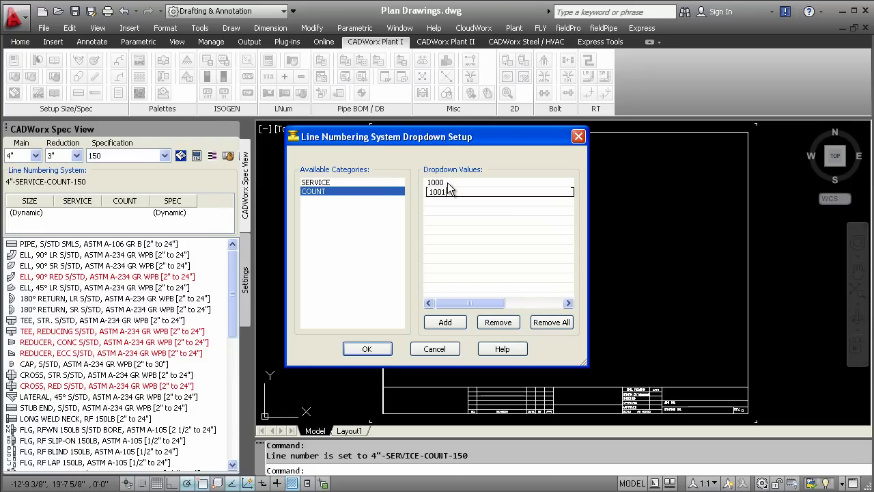
# Step: Set the current line number's service to P1 and count to 1000
pyautogui.click(374, 349)
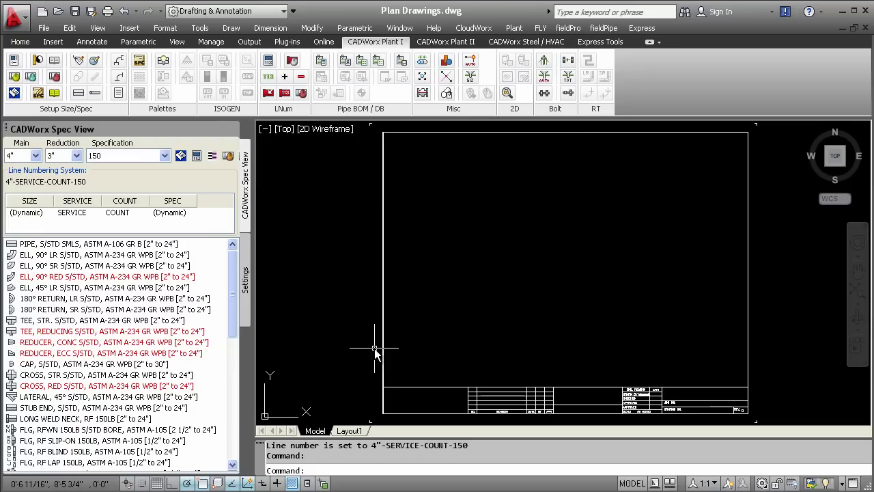
pyautogui.click(78, 216)
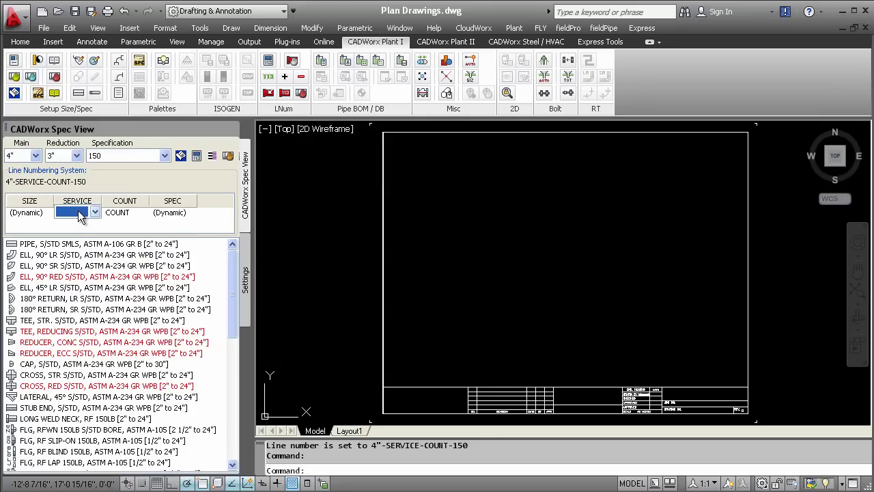
pyautogui.click(95, 228)
pyautogui.click(117, 212)
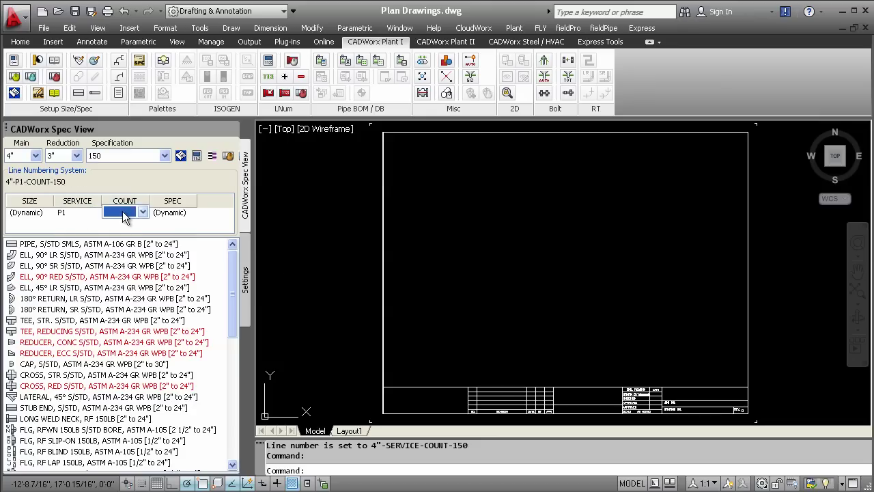
pyautogui.click(123, 227)
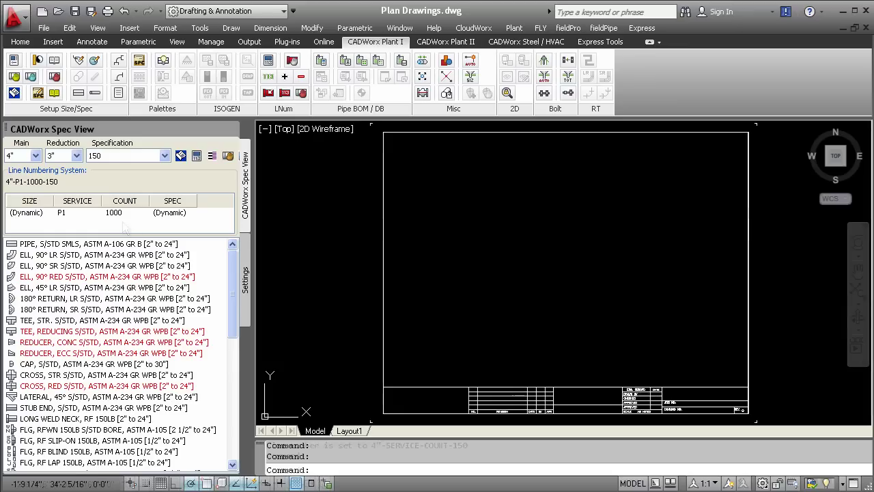
# Step: Place a 4" long weld neck flange near the sheet's top-left, pointing downward
pyautogui.click(126, 418)
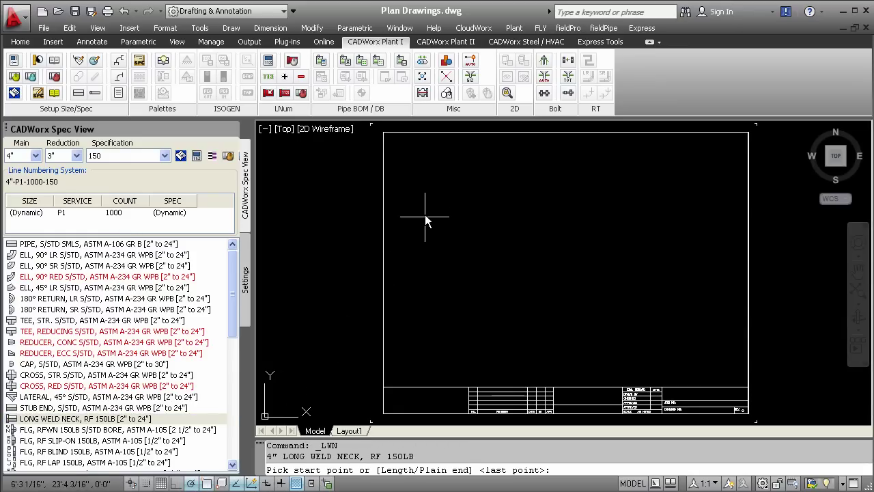
pyautogui.rightClick(439, 197)
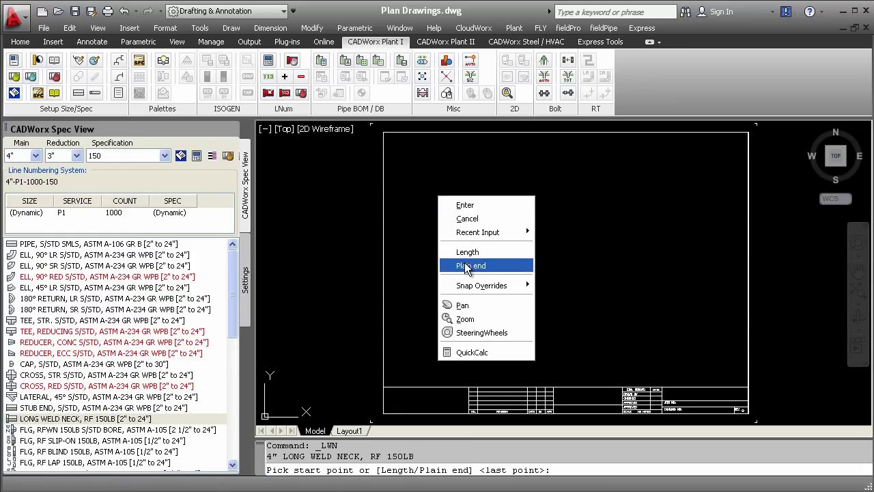
pyautogui.click(468, 265)
pyautogui.click(433, 200)
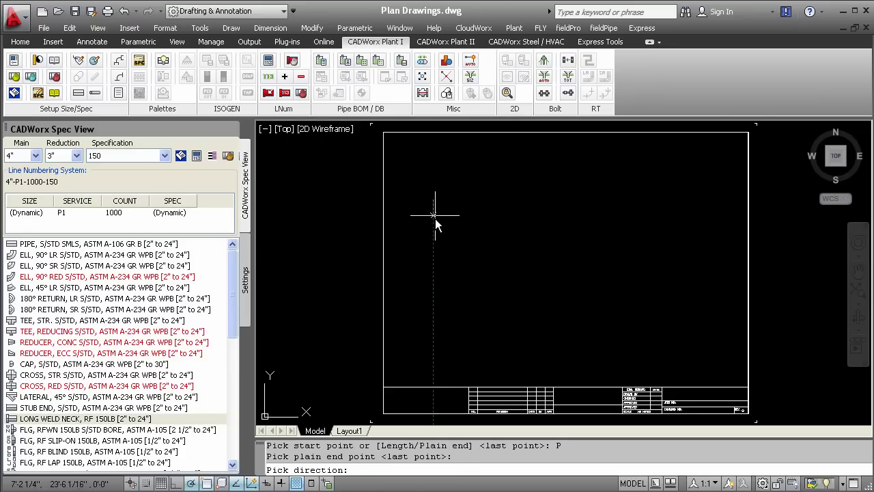
pyautogui.click(436, 230)
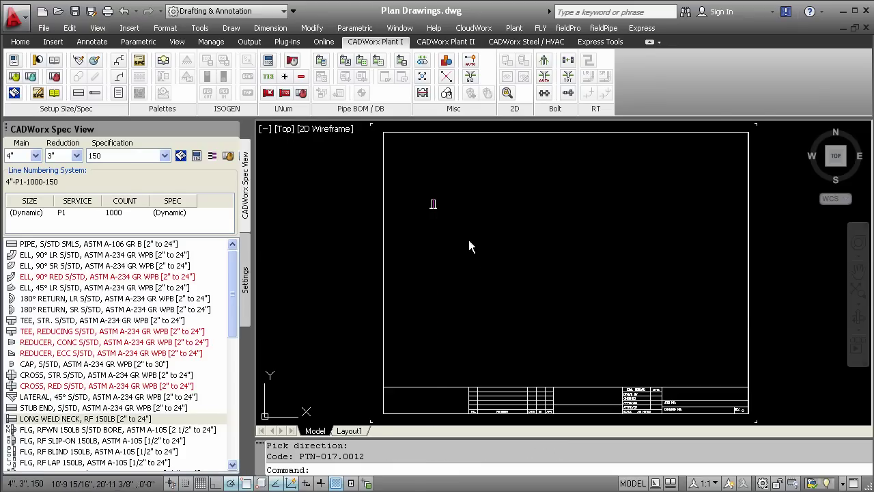
pyautogui.hotkey('ctrl', 'z')
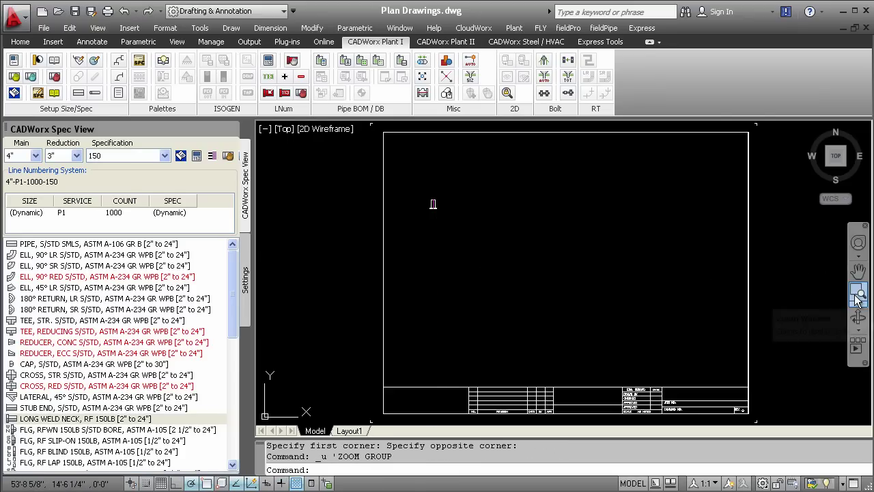
pyautogui.click(857, 300)
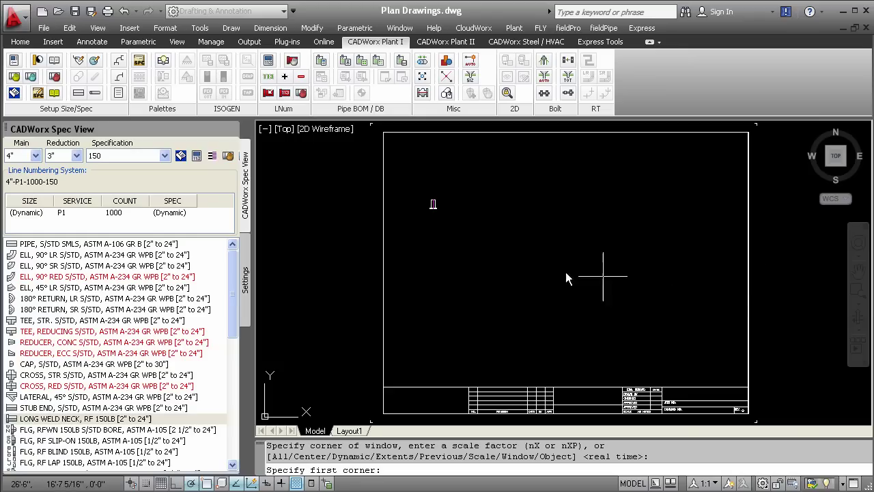
pyautogui.click(493, 250)
pyautogui.click(402, 190)
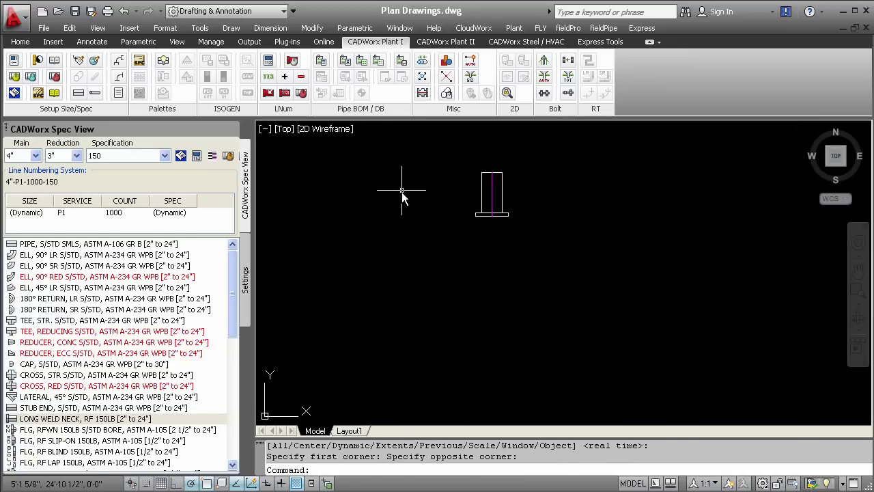
pyautogui.doubleClick(502, 198)
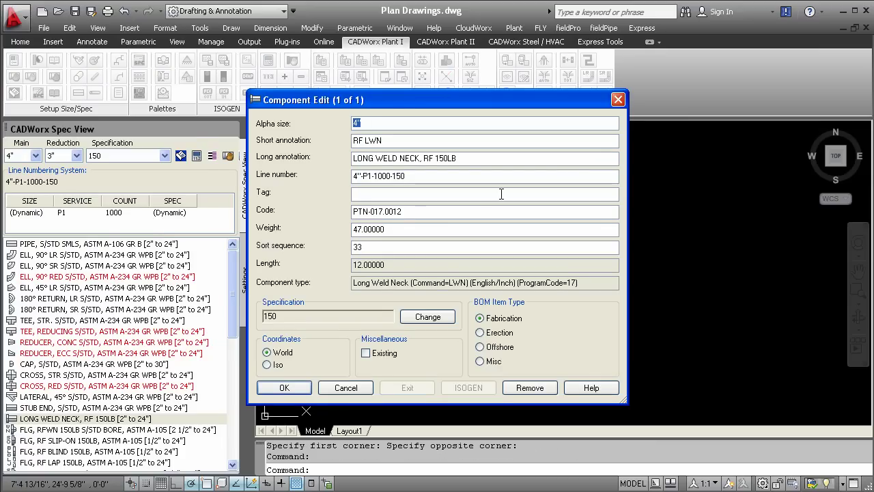
pyautogui.moveTo(411, 177); pyautogui.dragTo(345, 179)
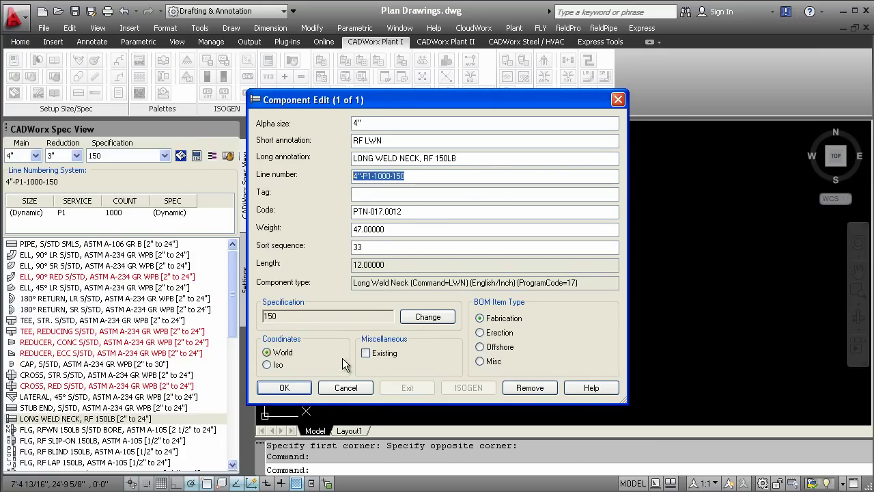
pyautogui.click(343, 388)
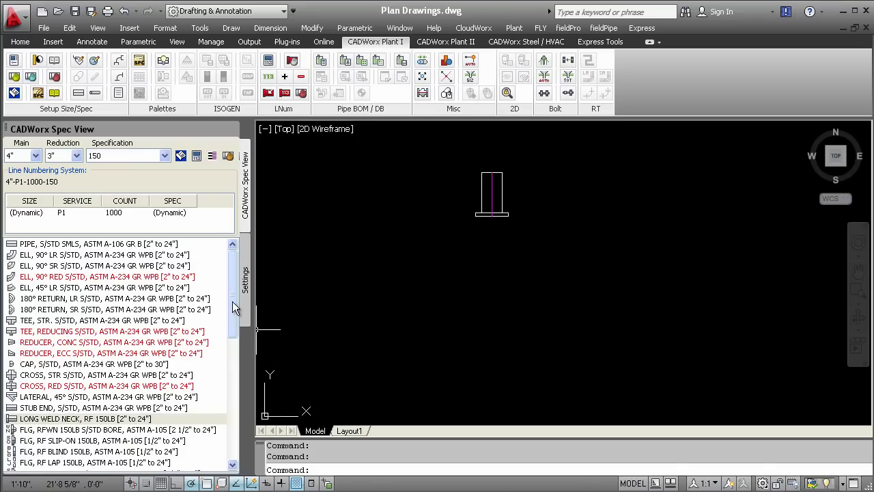
# Step: Add a 150LB gasket and a 4" raised-face weld neck flange below the long weld neck
pyautogui.scroll(-1, 234, 313)
pyautogui.moveTo(234, 313); pyautogui.dragTo(235, 327)
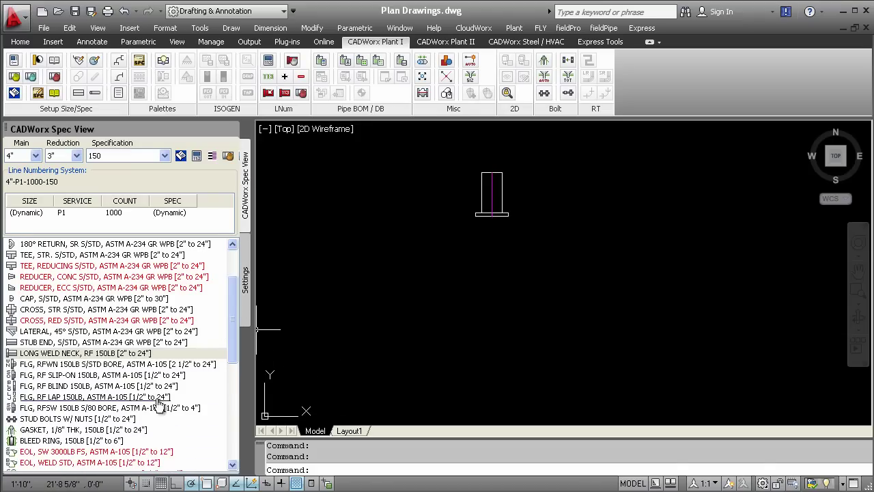
pyautogui.click(138, 430)
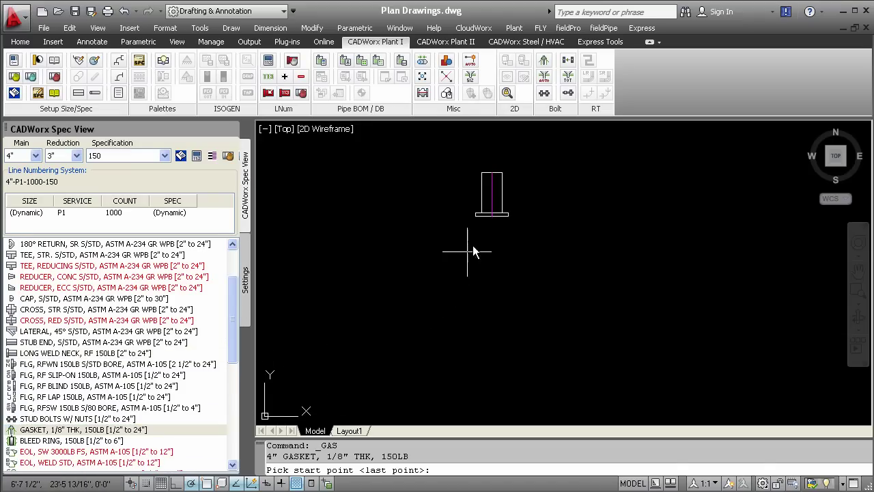
pyautogui.click(491, 221)
pyautogui.click(489, 248)
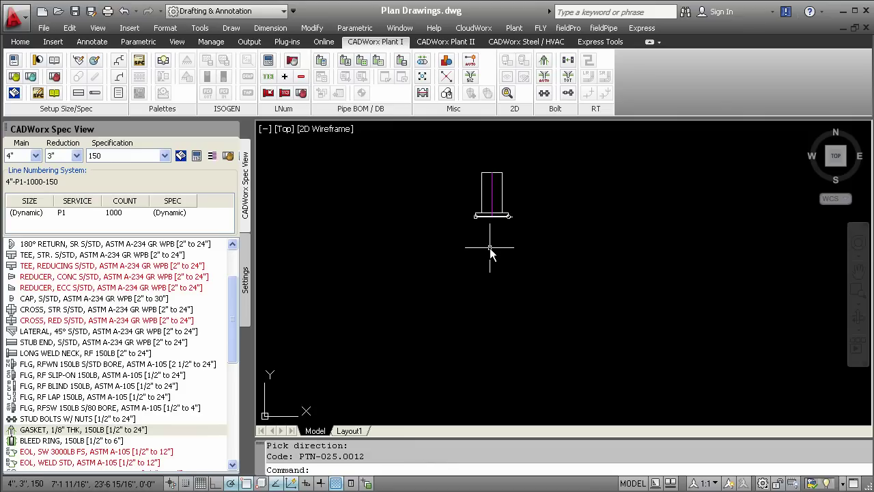
pyautogui.click(205, 364)
pyautogui.press('Return')
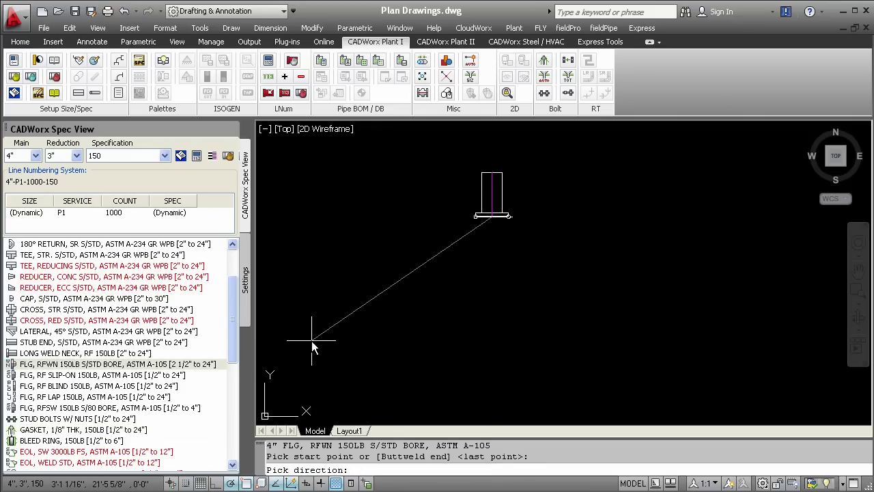
pyautogui.click(490, 325)
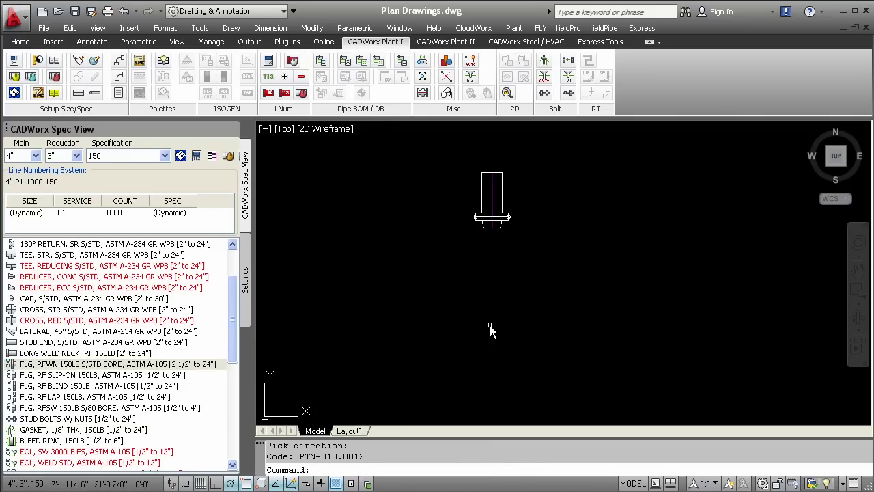
# Step: Continue downward with a 4"x3" concentric reducer and a 3" weld neck flange
pyautogui.click(176, 278)
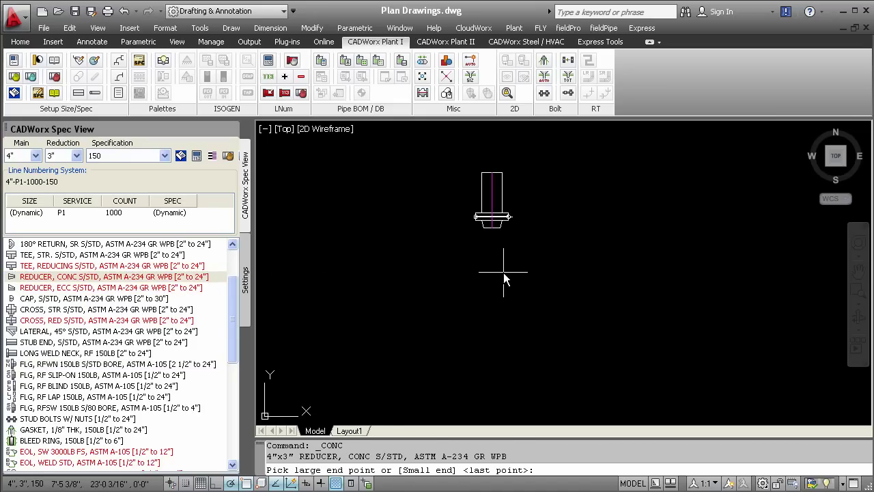
pyautogui.press('Return')
pyautogui.click(493, 288)
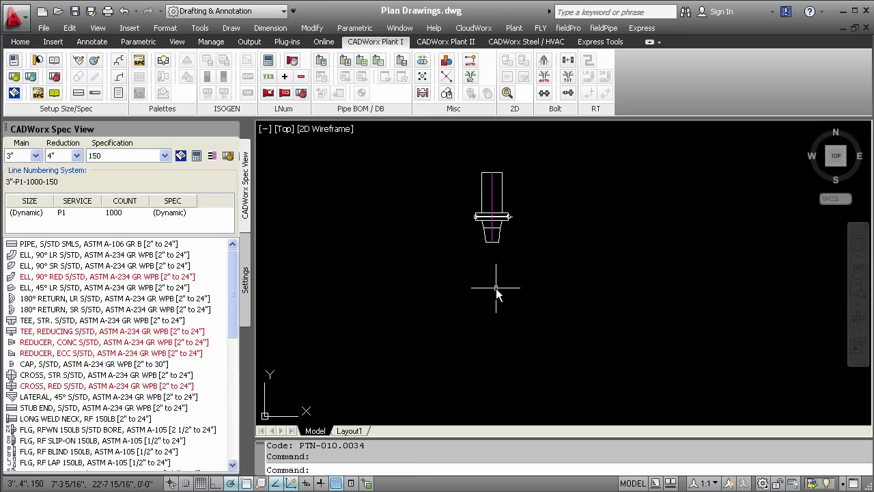
pyautogui.click(176, 429)
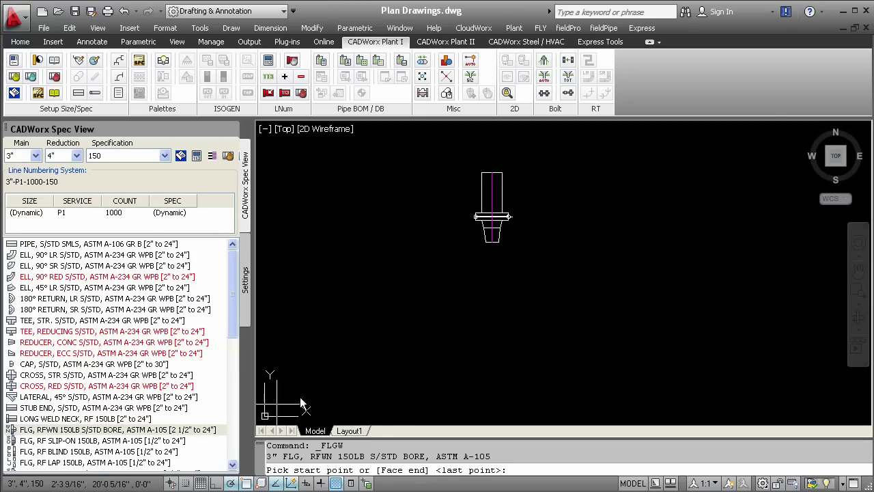
pyautogui.press('Return')
pyautogui.click(493, 321)
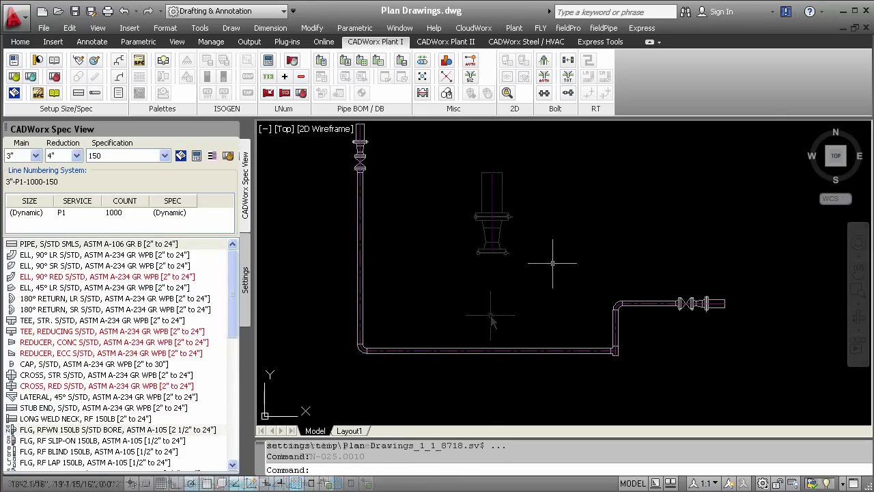
# Step: Mirror the right branch's pipe, valves and flanges about a horizontal line at the elbow, keeping the original
pyautogui.click(315, 28)
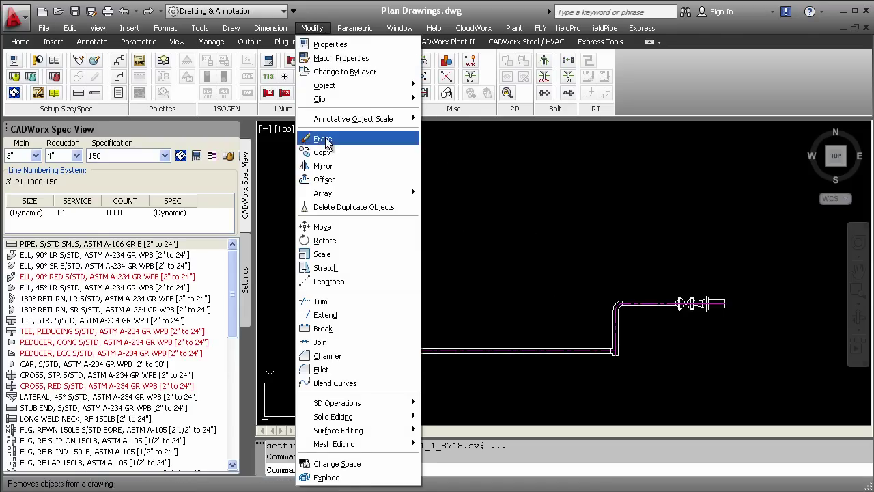
pyautogui.click(323, 166)
pyautogui.click(476, 200)
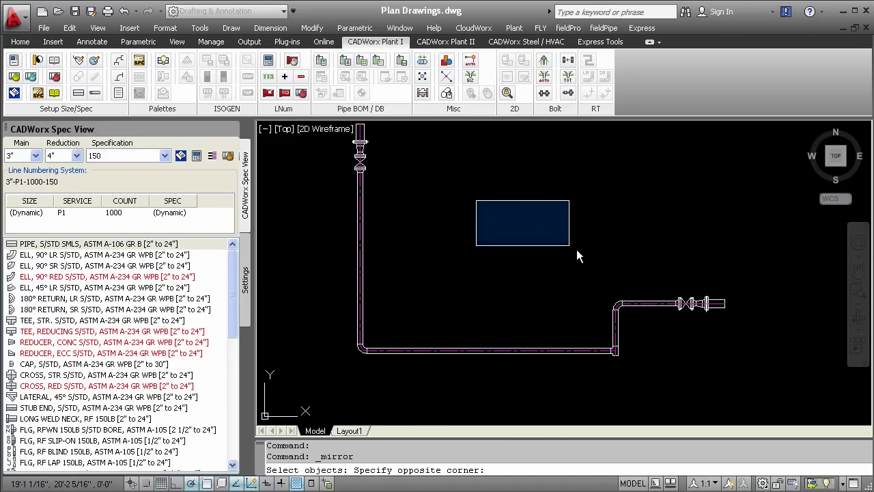
pyautogui.click(746, 358)
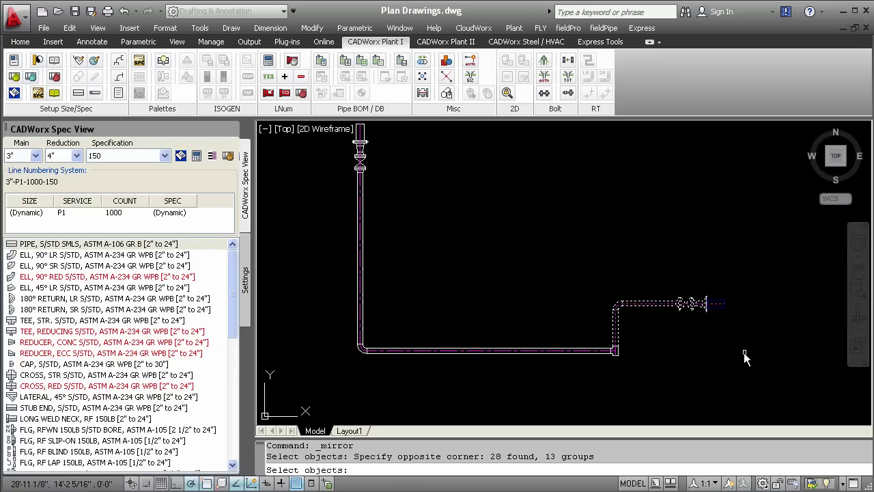
pyautogui.press('Return')
pyautogui.click(608, 353)
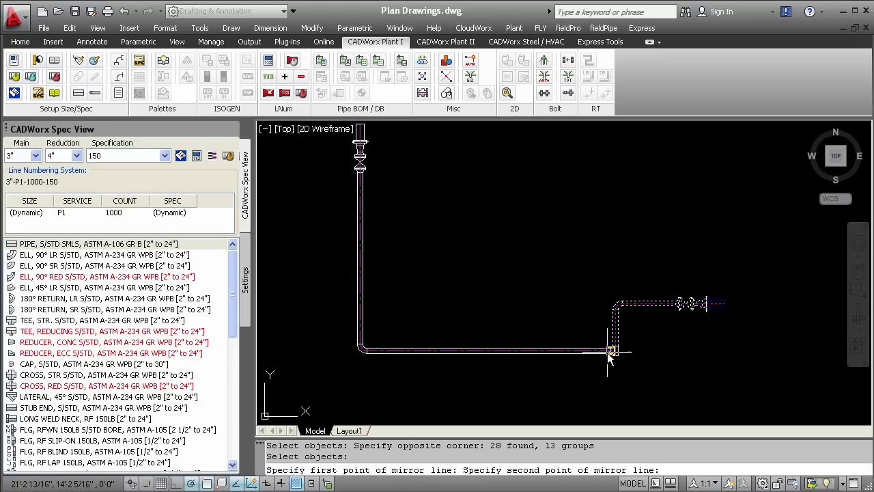
pyautogui.click(710, 352)
pyautogui.rightClick(709, 353)
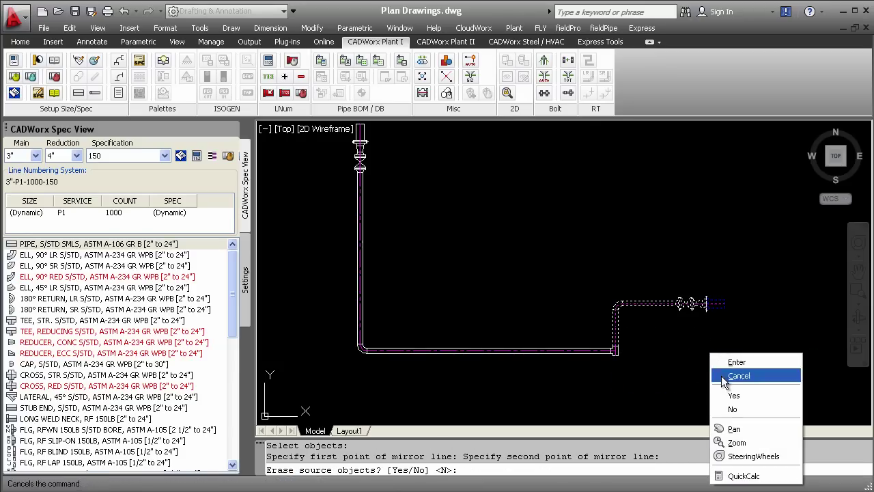
pyautogui.click(730, 410)
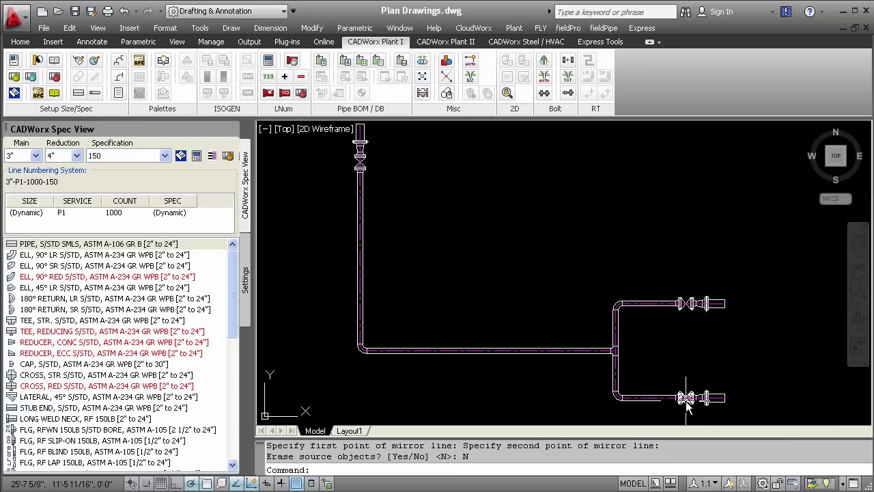
pyautogui.moveTo(692, 397)
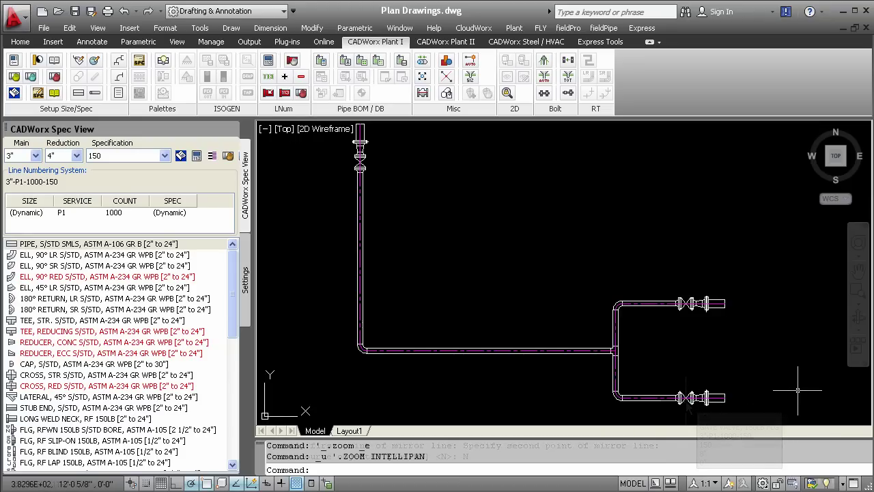
# Step: Zoom to extents to show the full sheet with border, title block and piping
pyautogui.middleClick(799, 396)
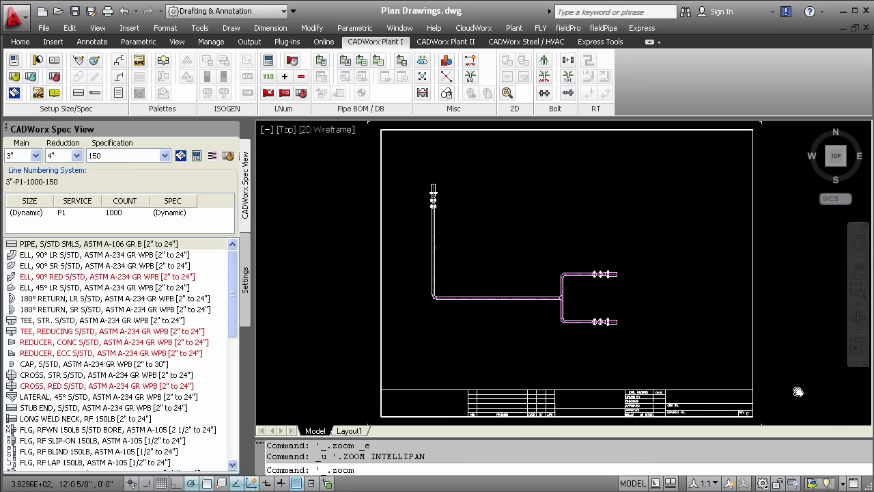